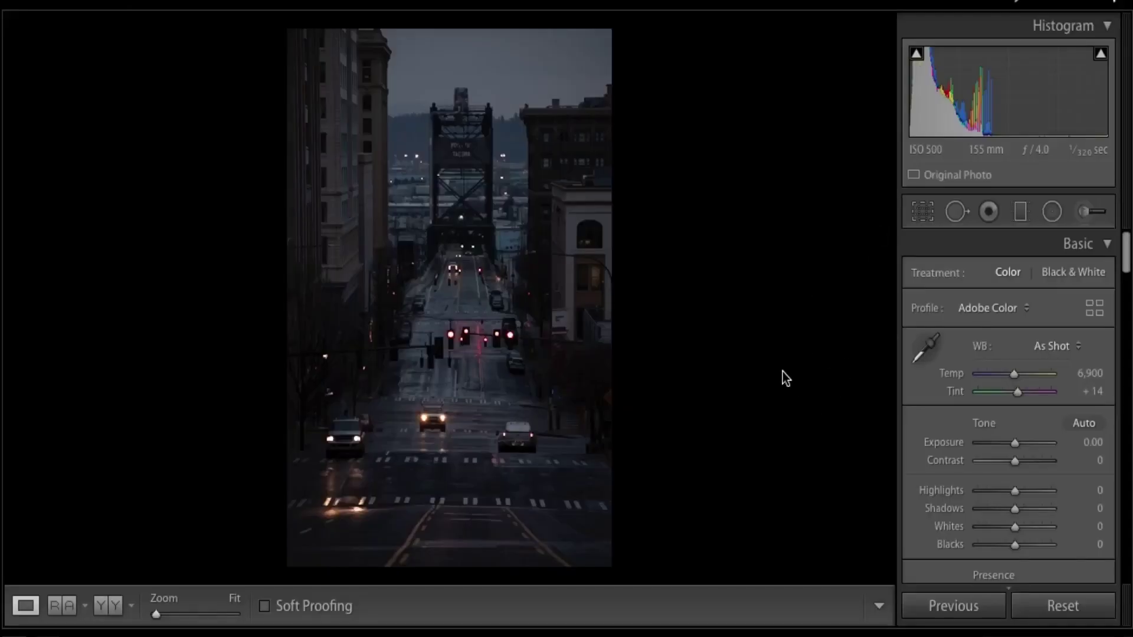
- Lift Shadows to +62 and Highlights to +30, and cool Temp from 6,900 to 5,798
left_click(1030, 508)
left_click_drag(1030, 508, 1036, 508)
left_click(1027, 493)
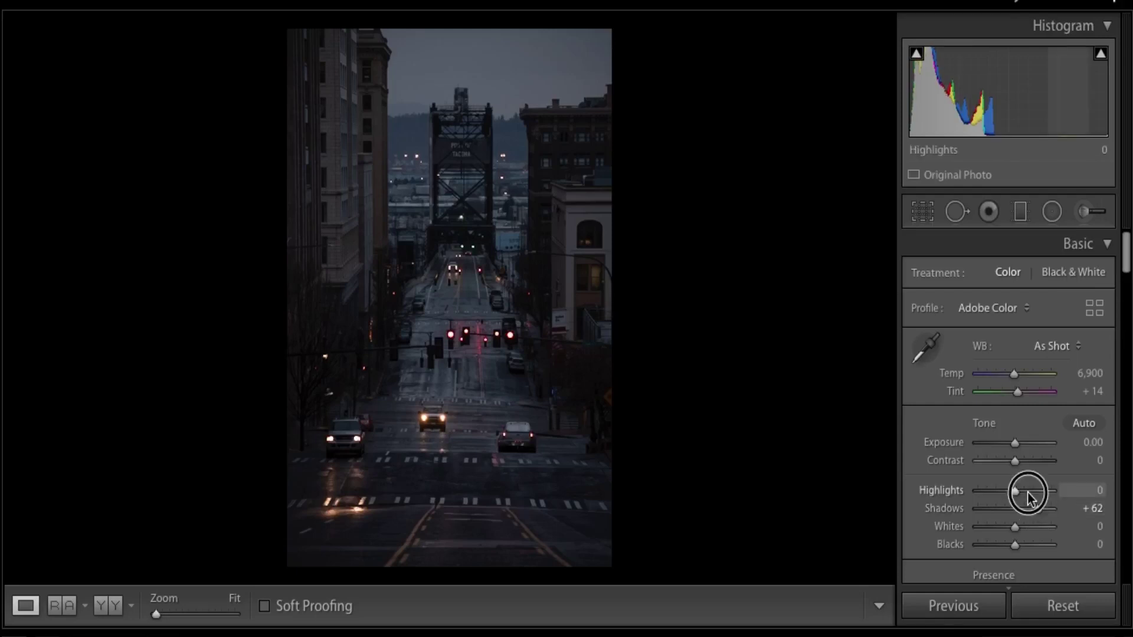
left_click(1027, 493)
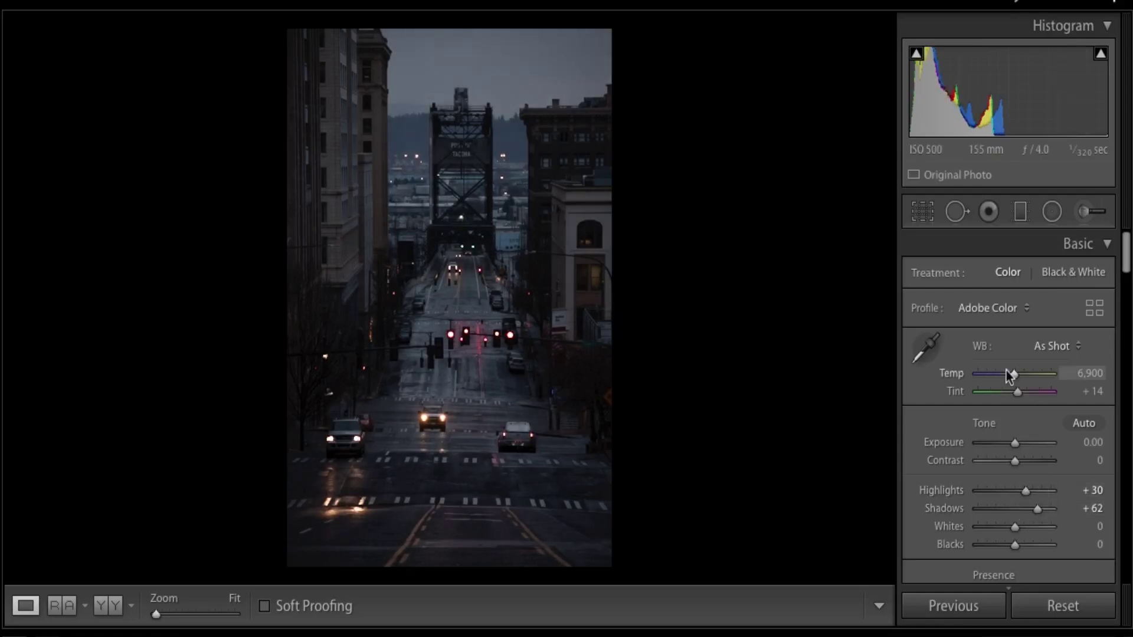
left_click_drag(1013, 371, 1004, 374)
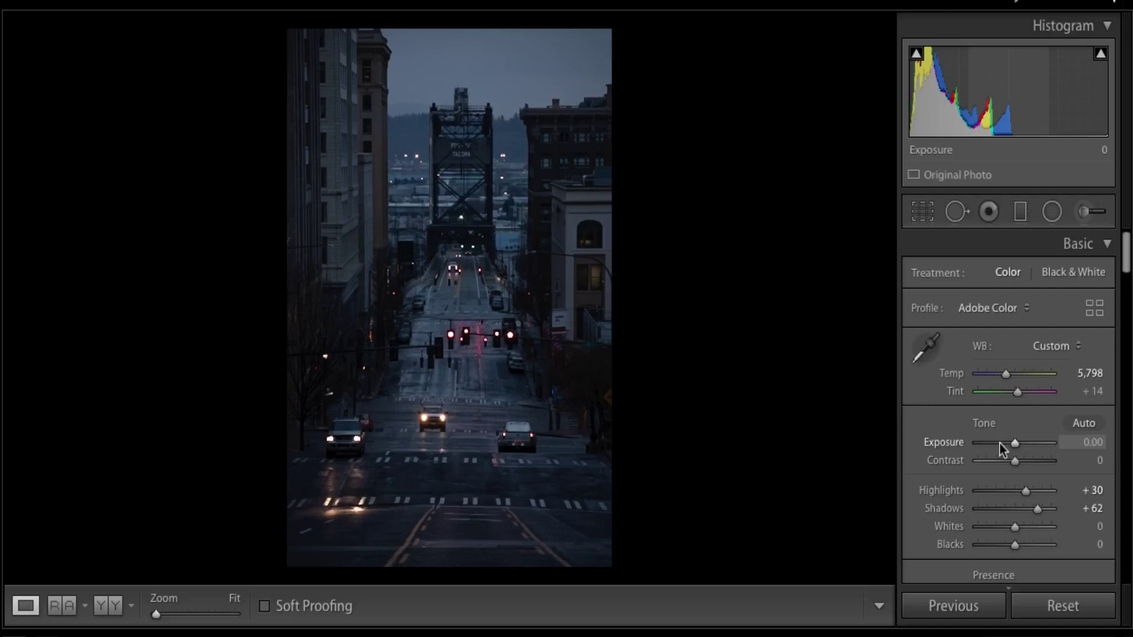
- Add upper-tone, midtone and shadow points to the RGB tone curve
scroll(999, 444, "down", 8)
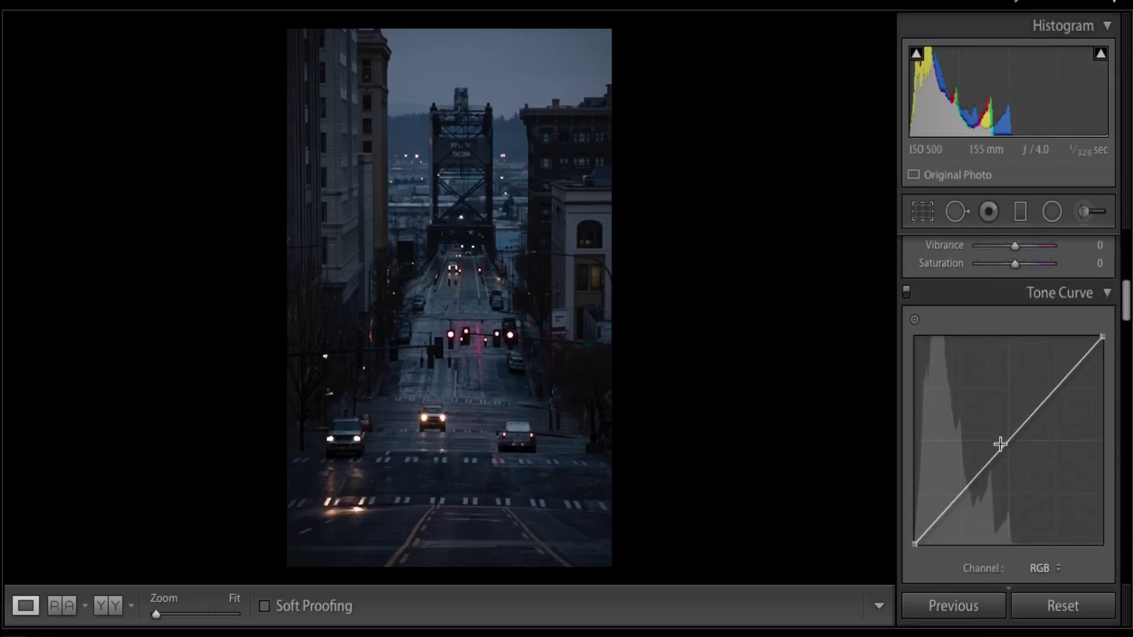
scroll(1000, 444, "down", 1)
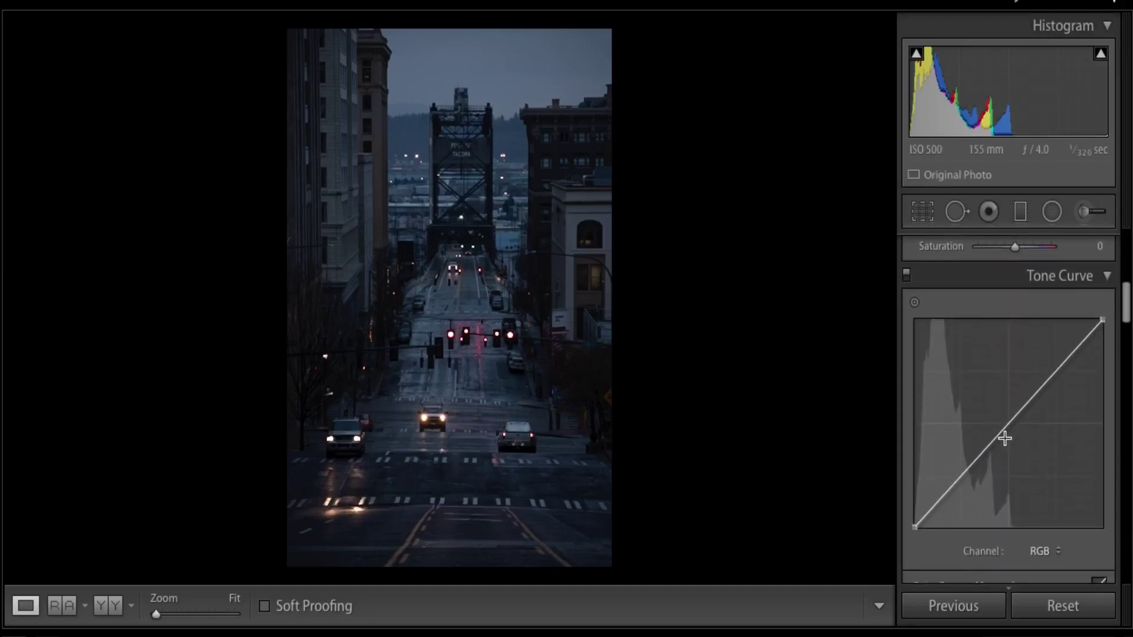
left_click(1055, 372)
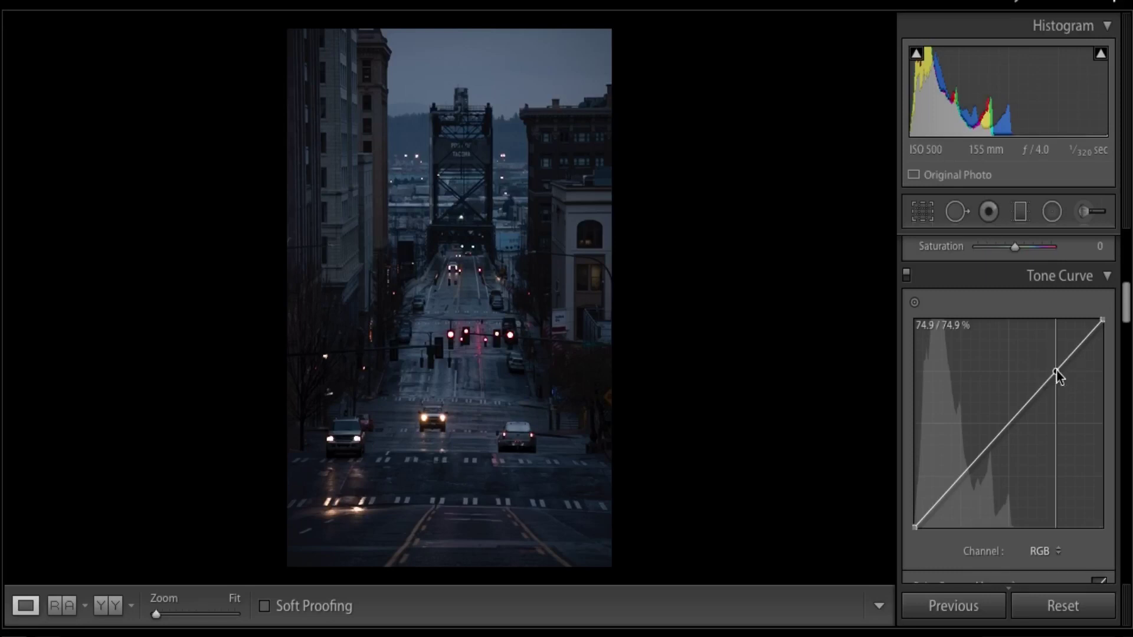
left_click(1008, 425)
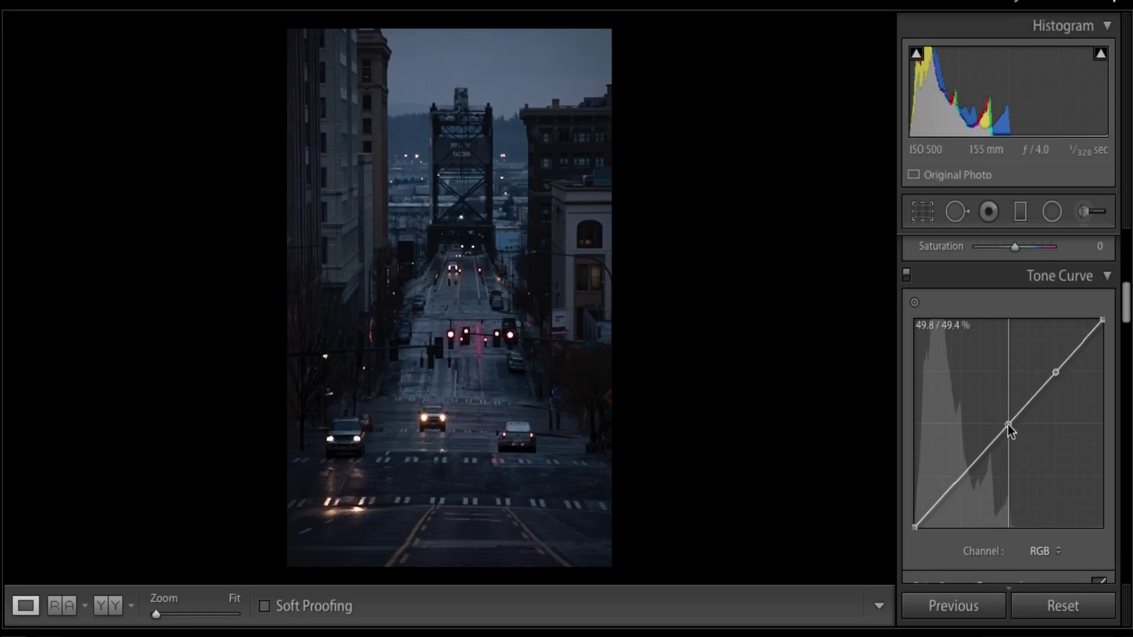
left_click(961, 478)
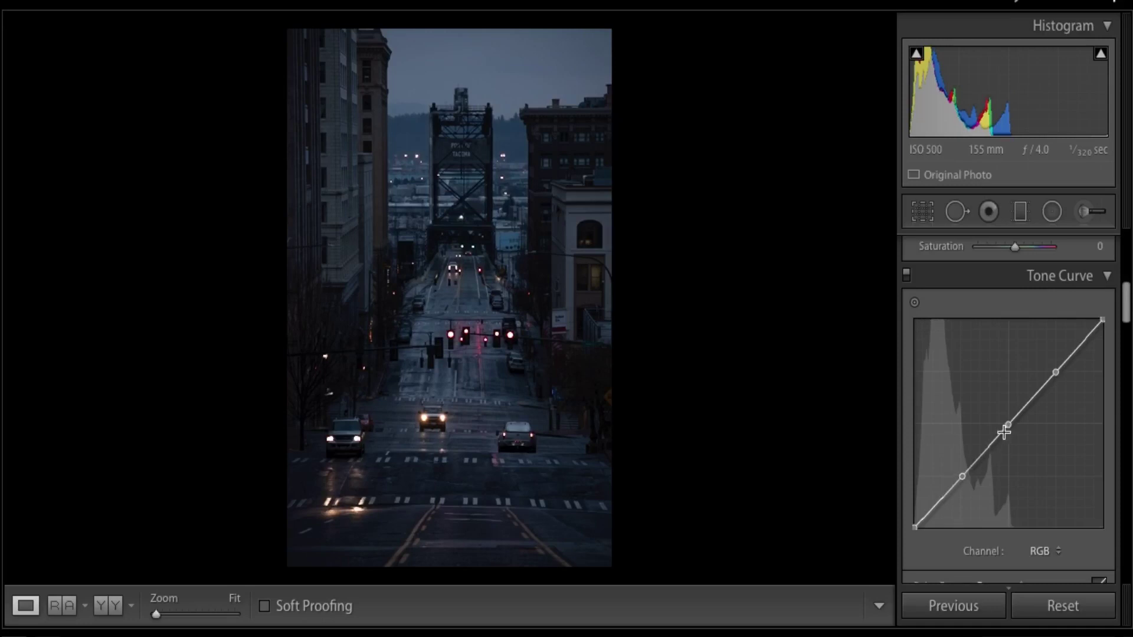
- Fine-tune the RGB curve points, pulling the shadow point down to about 22.0 / 24.3%
left_click_drag(1007, 424, 1006, 424)
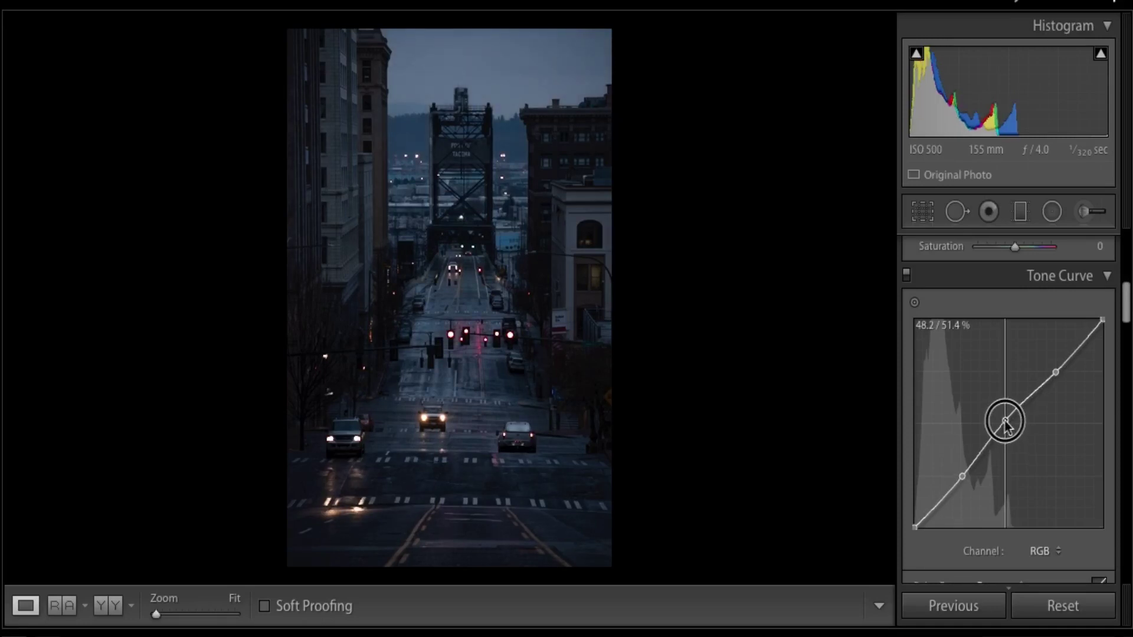
left_click_drag(1055, 375, 1052, 370)
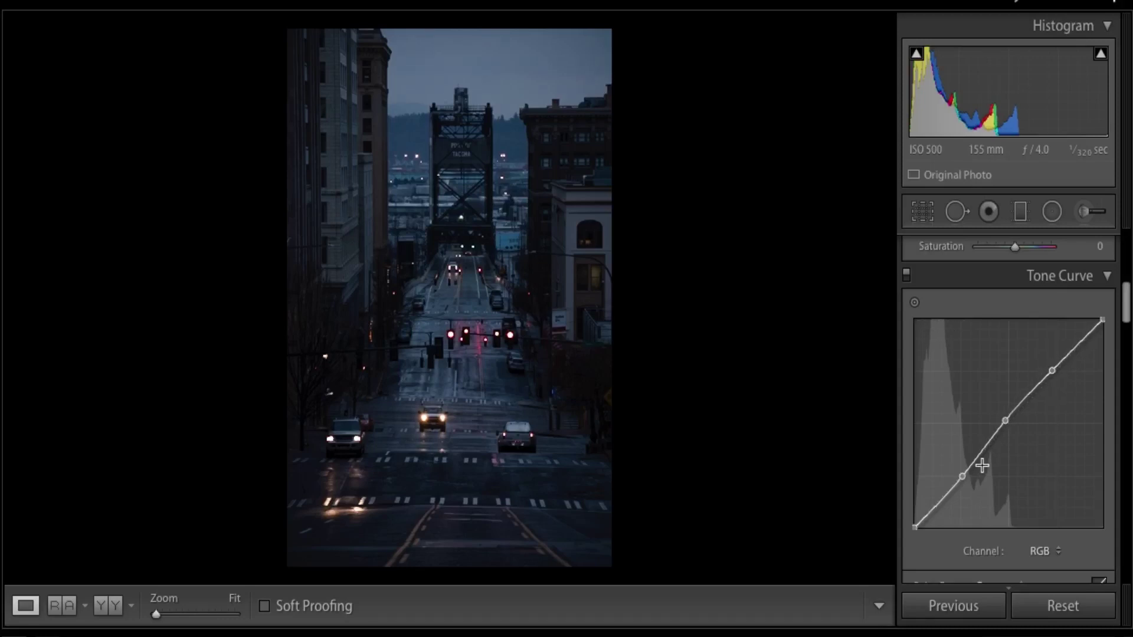
left_click_drag(964, 475, 954, 478)
left_click(1044, 551)
- On the Blue channel curve, add three points, lift the top and drag mids and shadows below the diagonal
left_click(1041, 590)
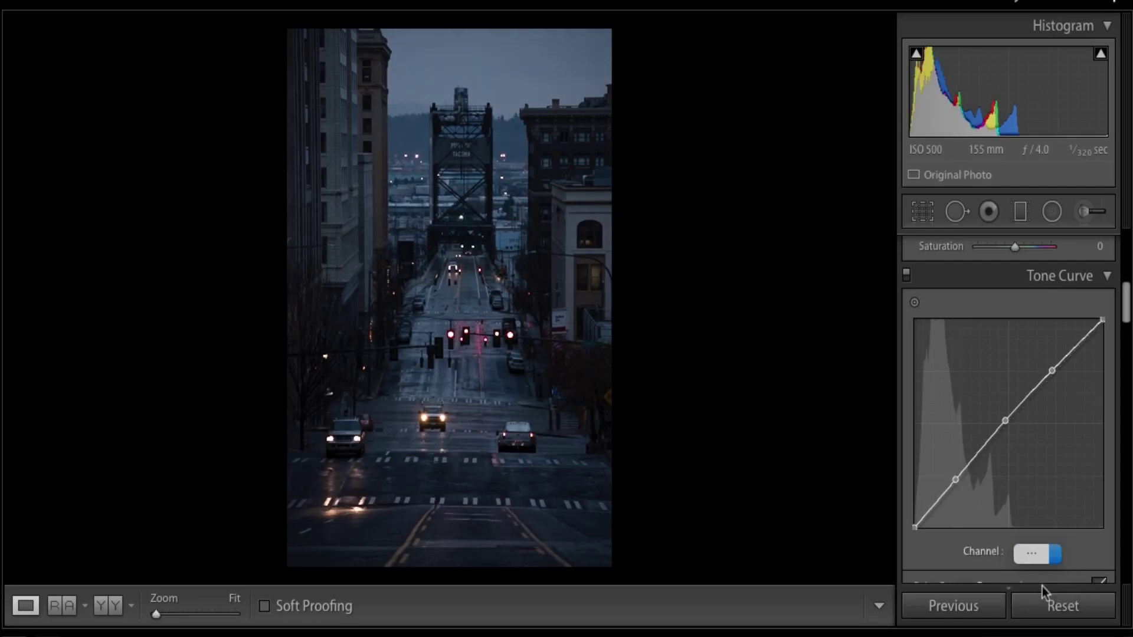
left_click(1010, 426)
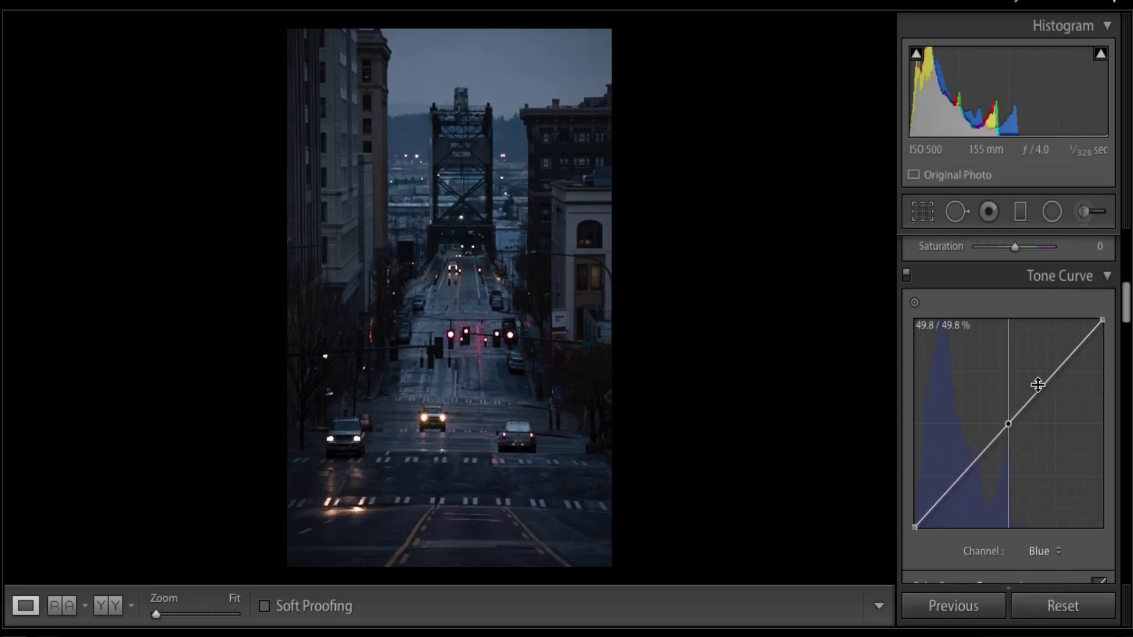
left_click(1056, 370)
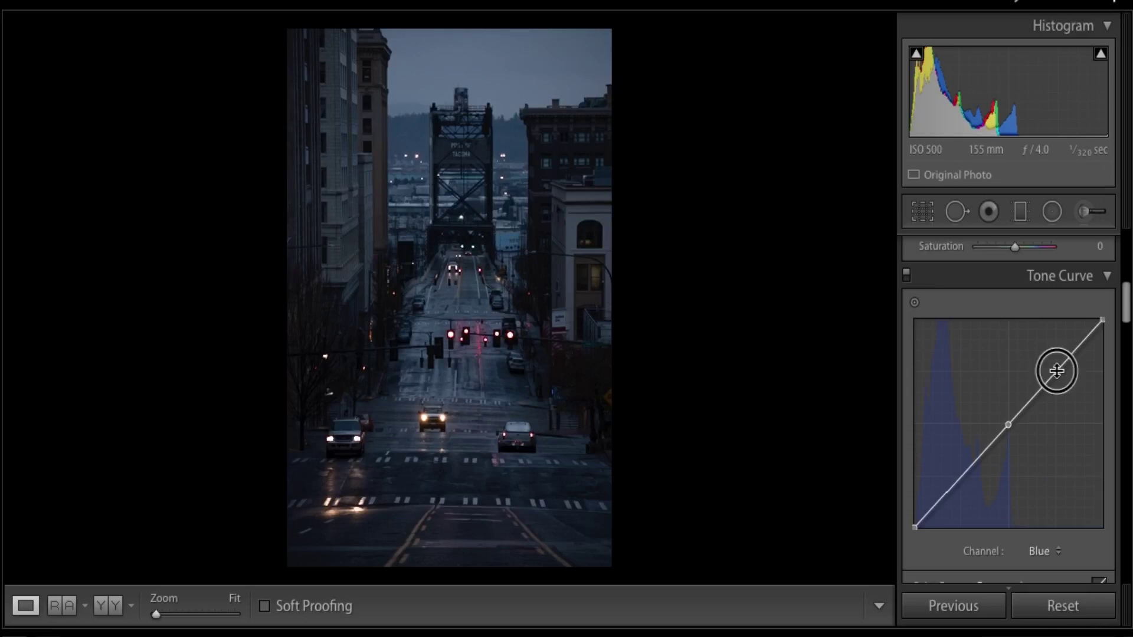
left_click(960, 479)
mouse_move(1056, 370)
left_mouse_down()
mouse_move(1052, 351)
mouse_move(1064, 379)
left_mouse_up()
left_click_drag(1009, 425, 1014, 433)
left_click_drag(962, 476, 955, 486)
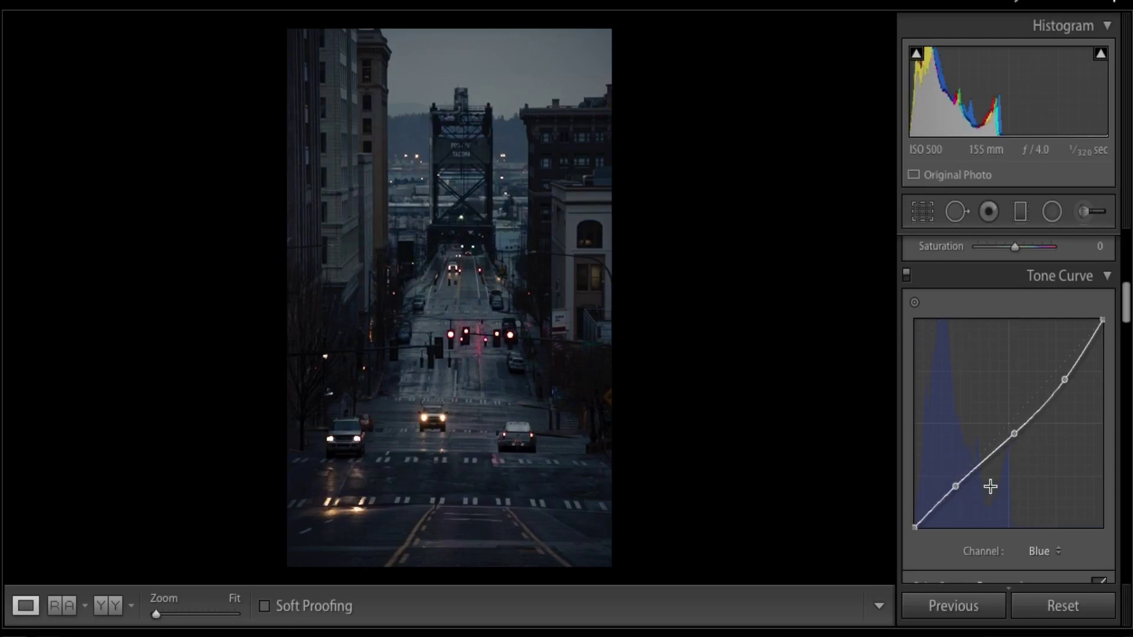
- On the Red channel curve, add three points, raise the upper one, and lower the midtone and shadow points
left_click(1034, 552)
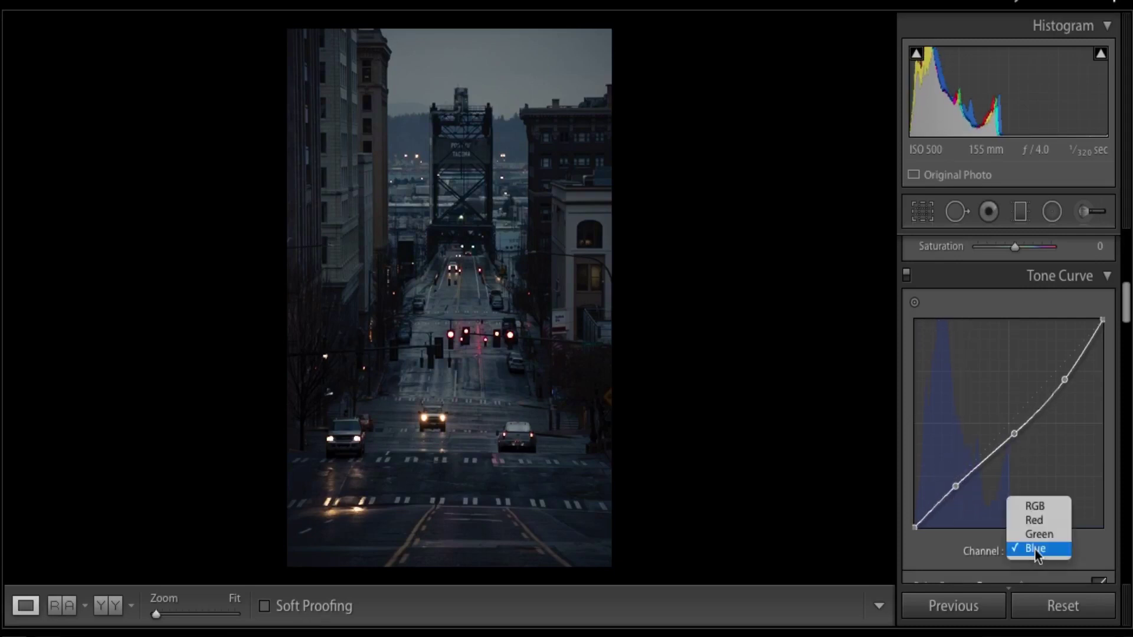
left_click(1033, 521)
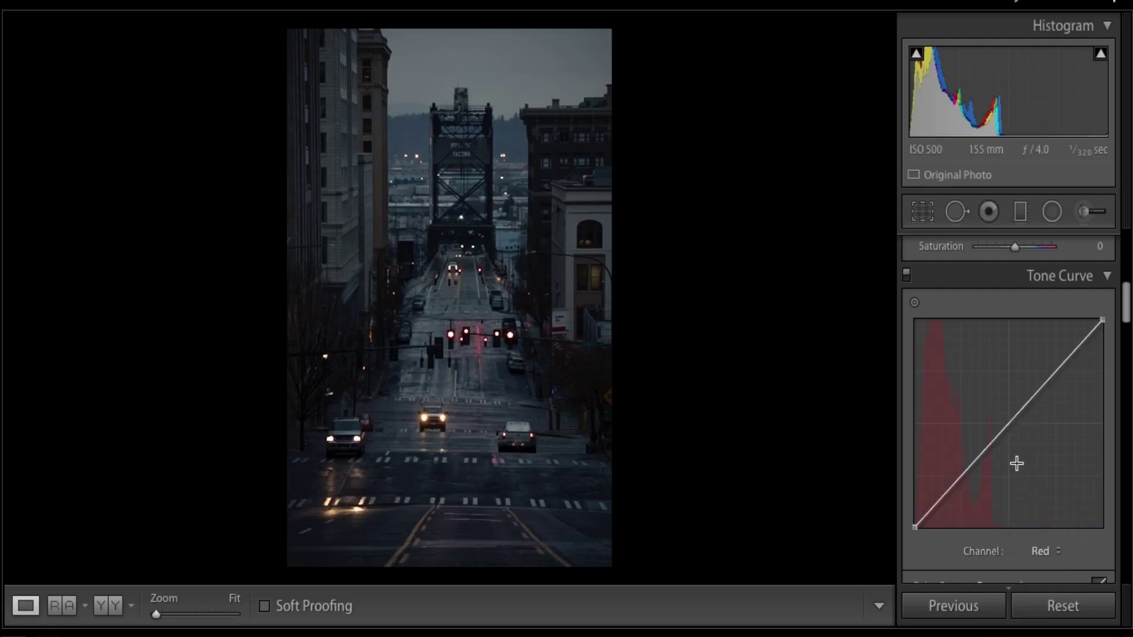
left_click(1008, 425)
left_click(1052, 373)
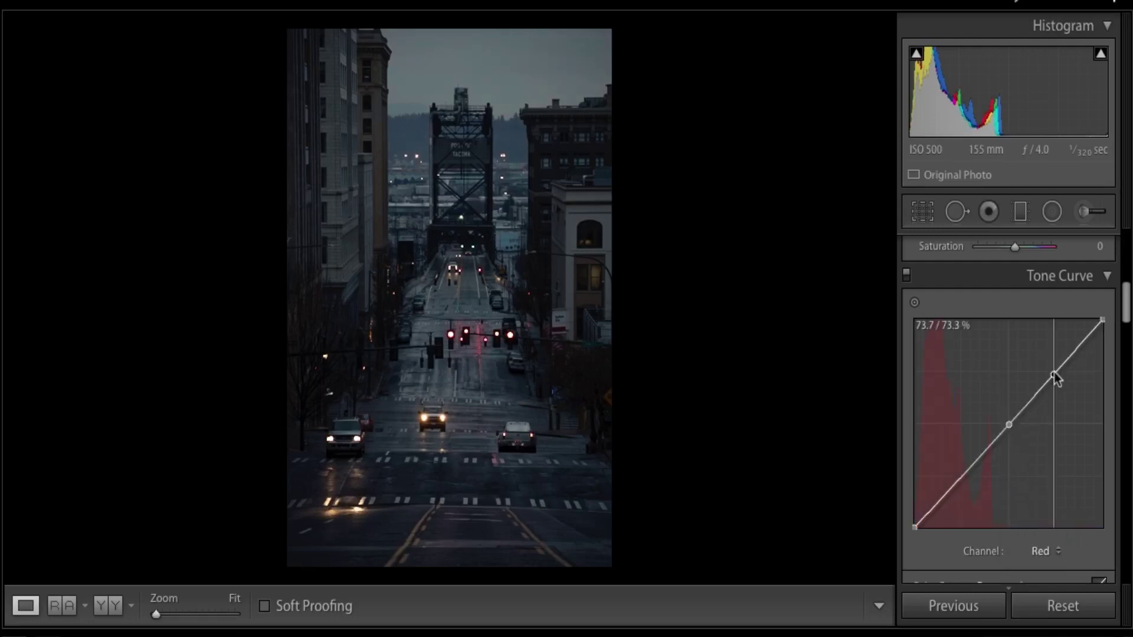
left_click(961, 479)
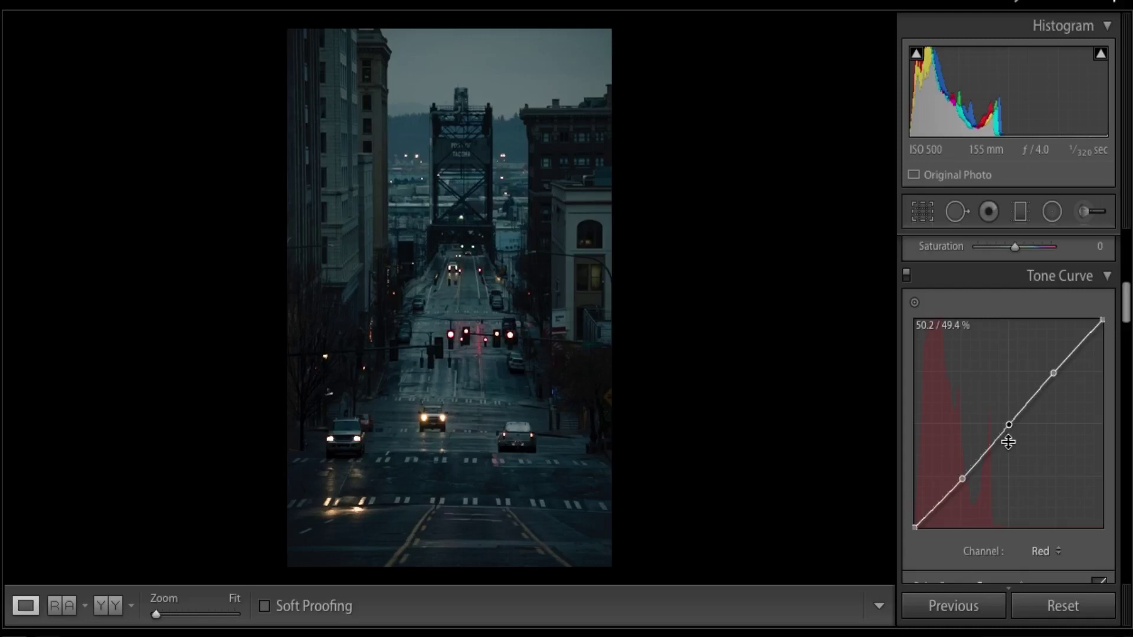
left_click_drag(1053, 373, 1046, 361)
left_click_drag(1008, 425, 1005, 435)
left_click_drag(961, 478, 961, 482)
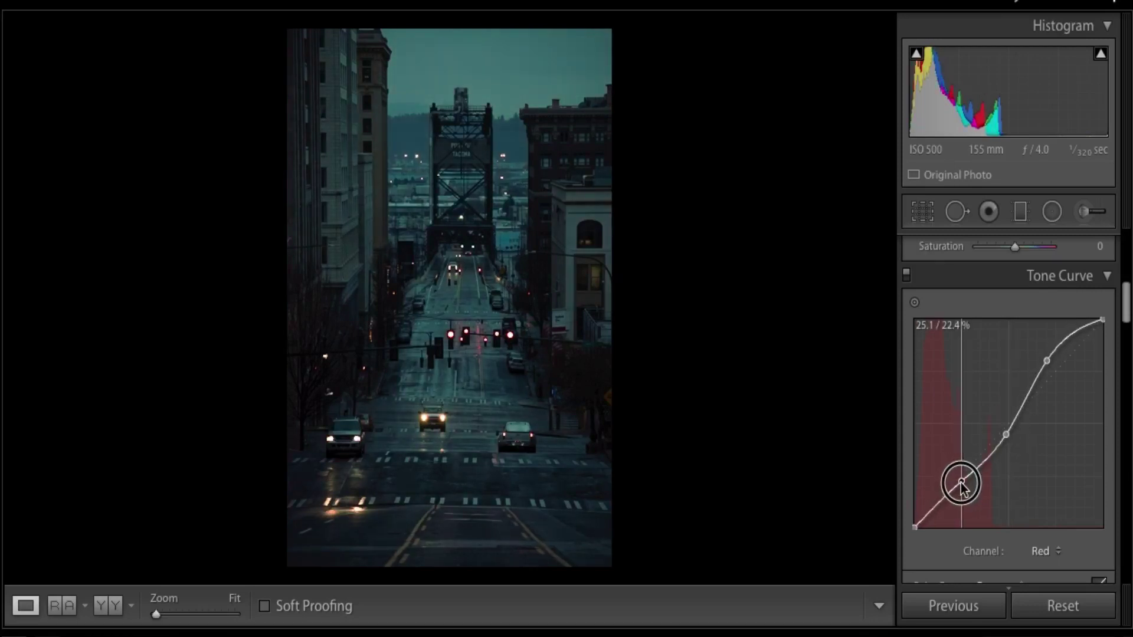
scroll(1010, 454, "down", 5)
- Set the split-toning Highlights to hue 215 with saturation 16
scroll(1010, 454, "down", 8)
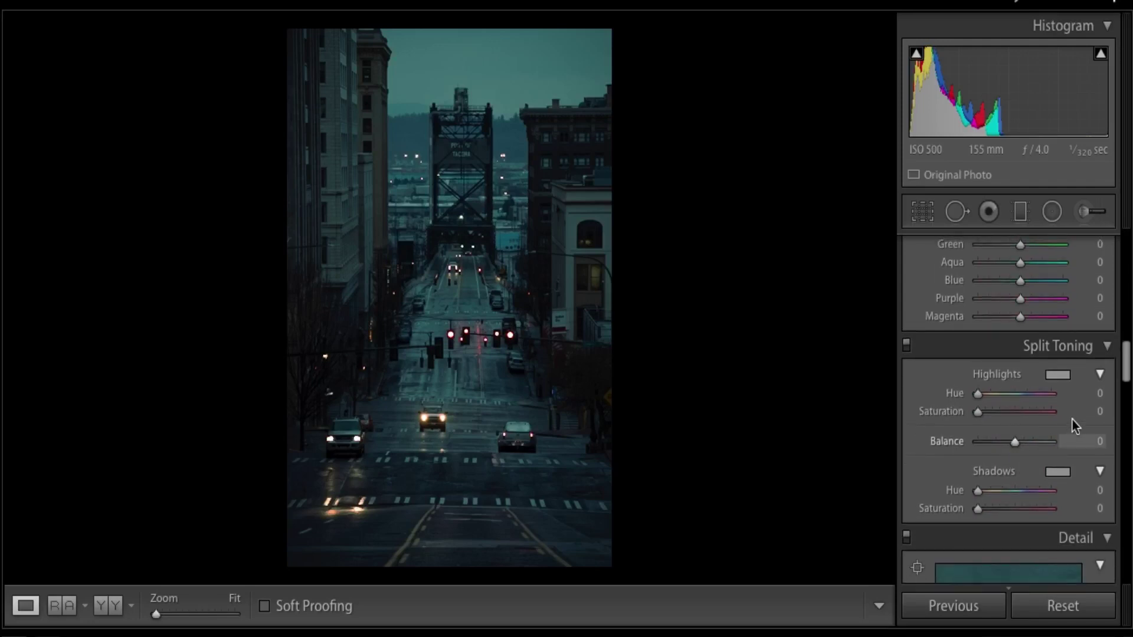
left_click(1096, 407)
type("7")
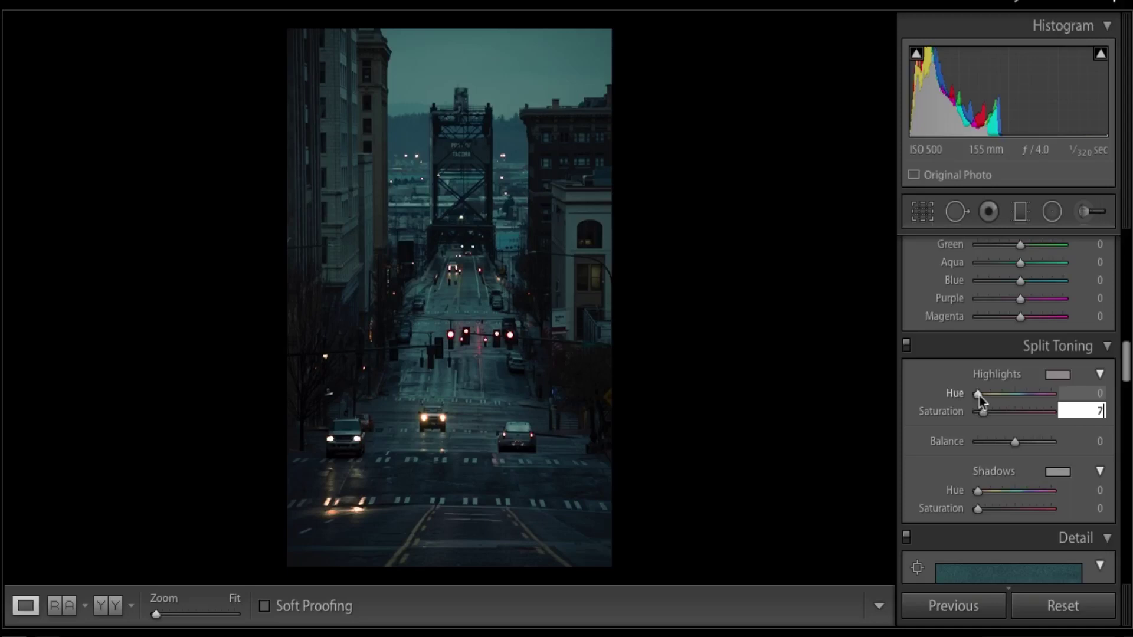
left_click_drag(979, 395, 1021, 394)
left_click(989, 413)
- Set the split-toning Shadows to saturation 7 and hue 215
left_click(1100, 508)
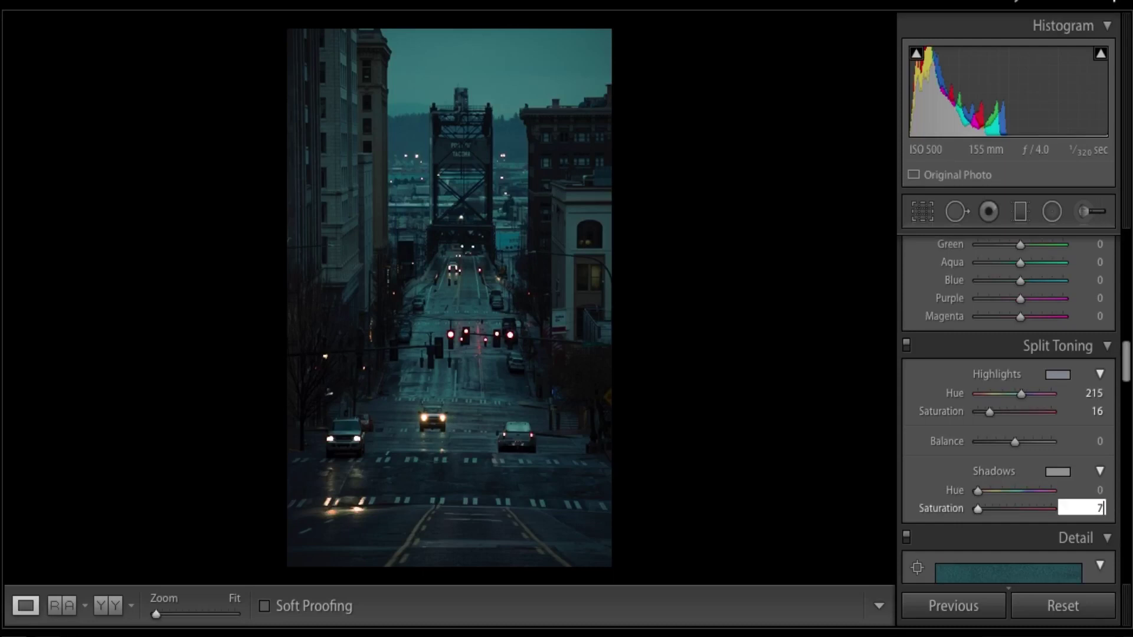
type("7")
left_click(978, 491)
left_click_drag(982, 490, 1015, 493)
- In HSL, boost Yellow saturation to +75, shift Yellow hue to -19, and raise Red luminance to +47
scroll(1022, 493, "up", 3)
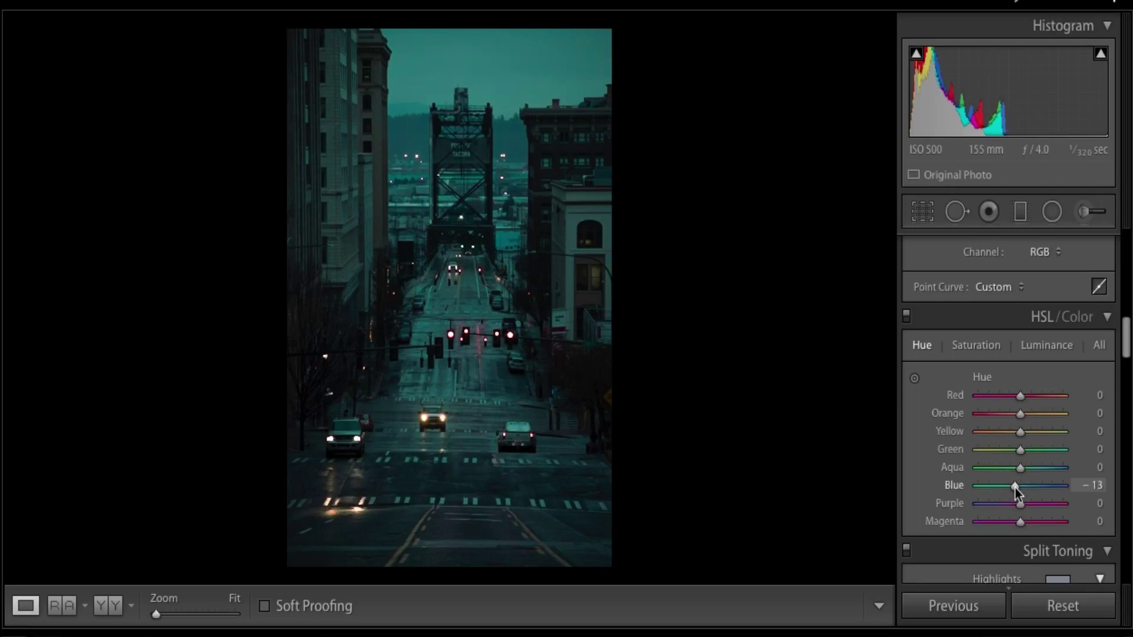
left_click(975, 345)
left_click_drag(1020, 432, 1040, 416)
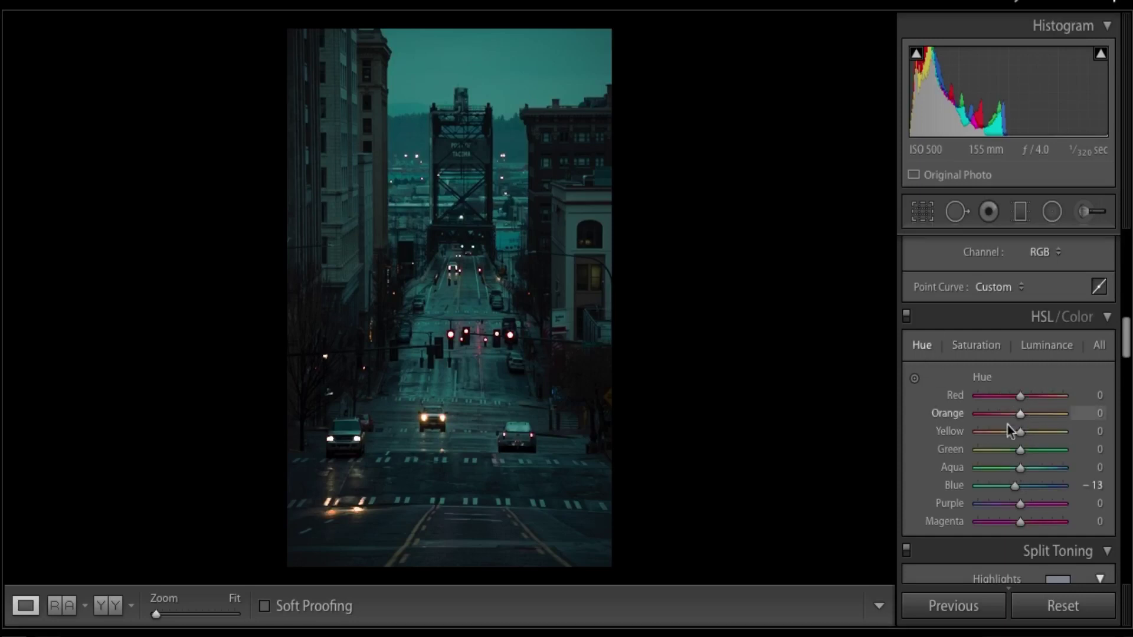
mouse_move(1011, 430)
left_mouse_down()
mouse_move(1039, 430)
mouse_move(1011, 433)
left_mouse_up()
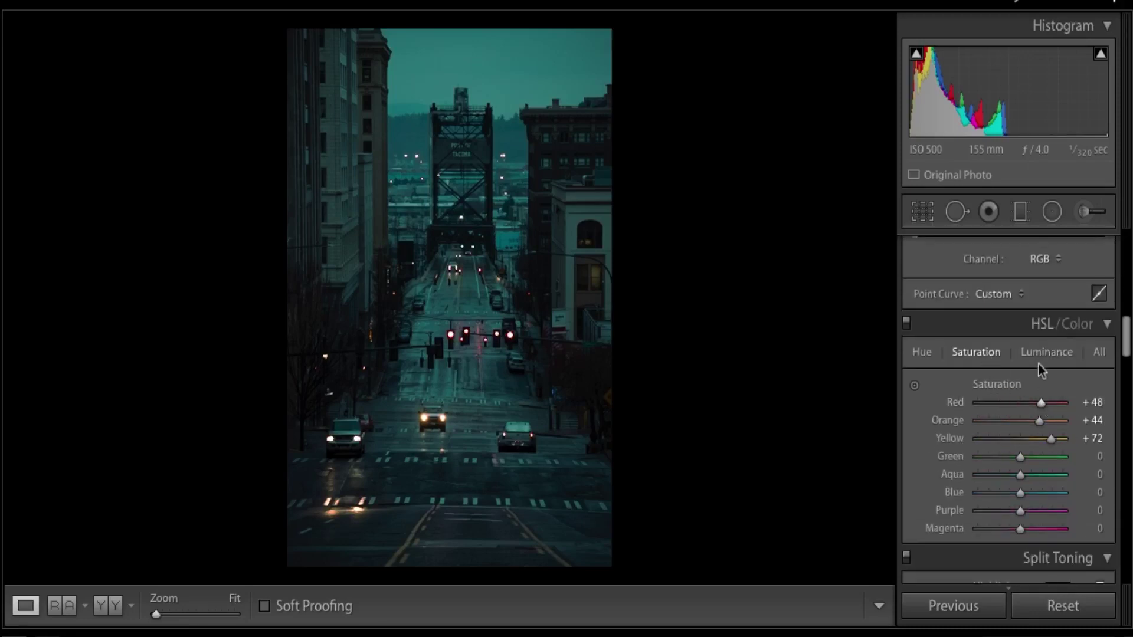
left_click(1046, 352)
mouse_move(1020, 402)
left_mouse_down()
mouse_move(1041, 407)
mouse_move(999, 405)
mouse_move(990, 416)
mouse_move(1017, 398)
left_mouse_up()
scroll(1018, 468, "down", 5)
- Undo the last tint change and shift the split-toning Shadows hue from 56 to 21
key("ctrl+z")
mouse_move(989, 497)
left_mouse_down()
mouse_move(1004, 498)
mouse_move(983, 498)
left_mouse_up()
scroll(1006, 451, "down", 1)
scroll(1006, 450, "up", 5)
- On a single colour channel curve, lower the middle and lower points
left_click(1040, 506)
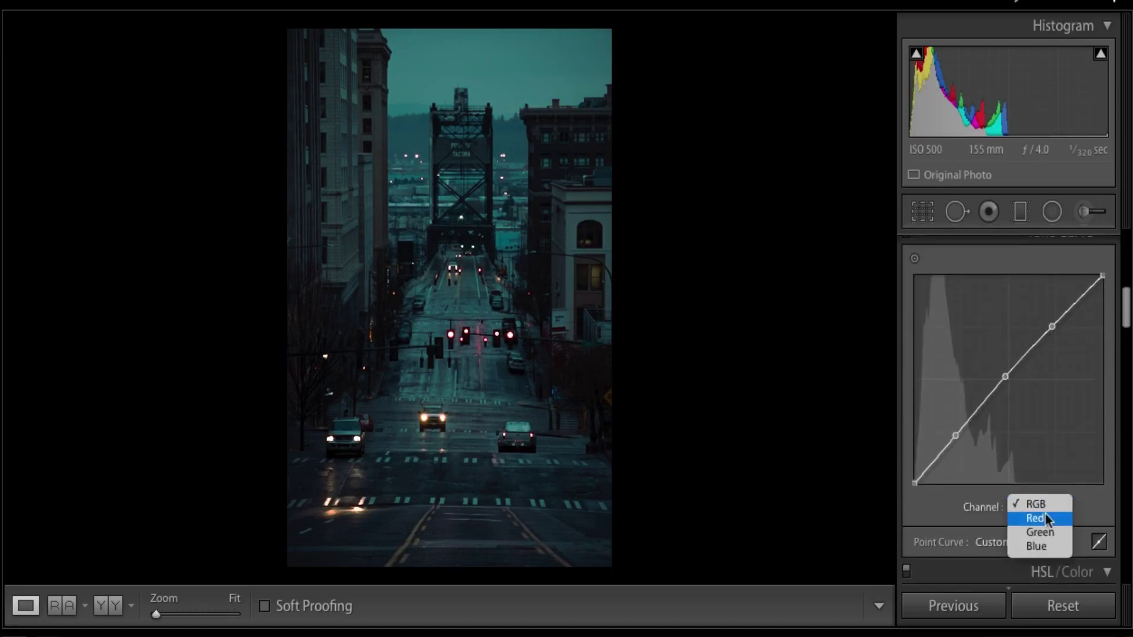
left_click(1037, 543)
left_click_drag(1014, 392, 1014, 404)
left_click_drag(955, 442, 955, 450)
- Warm the Basic panel white balance Temp to 5,937
scroll(953, 434, "up", 4)
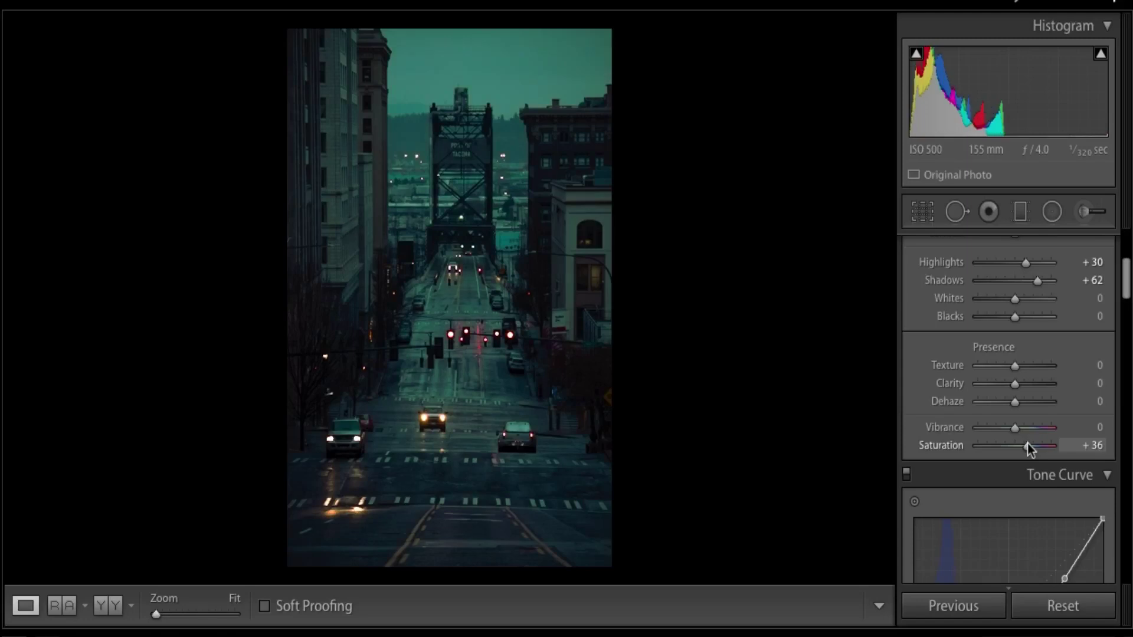
scroll(1027, 443, "up", 5)
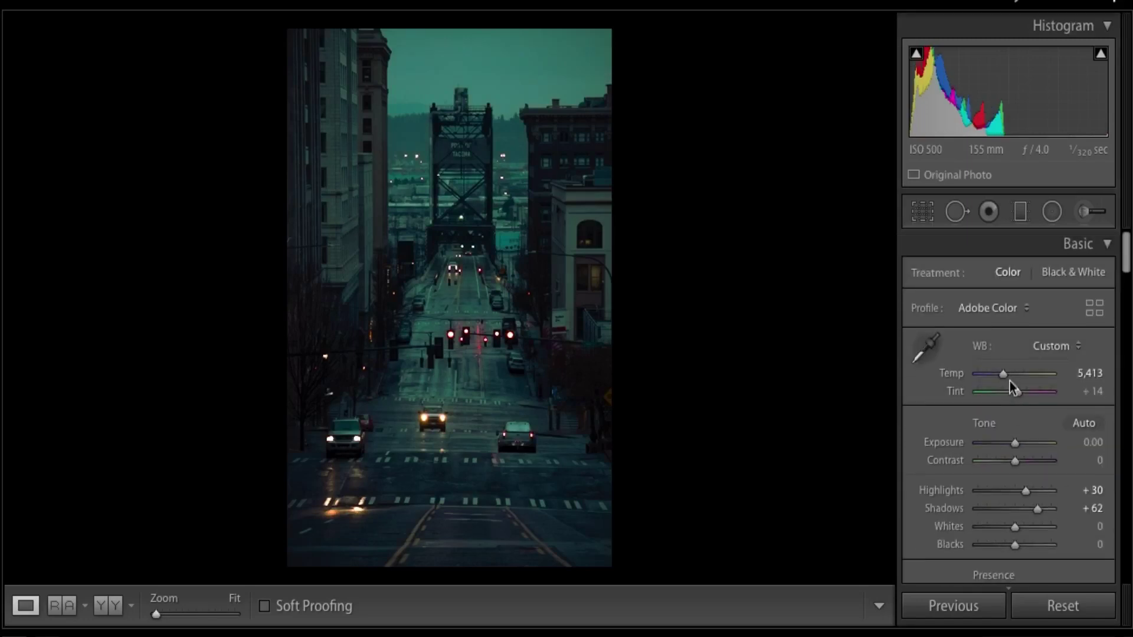
left_click_drag(1006, 374, 1010, 374)
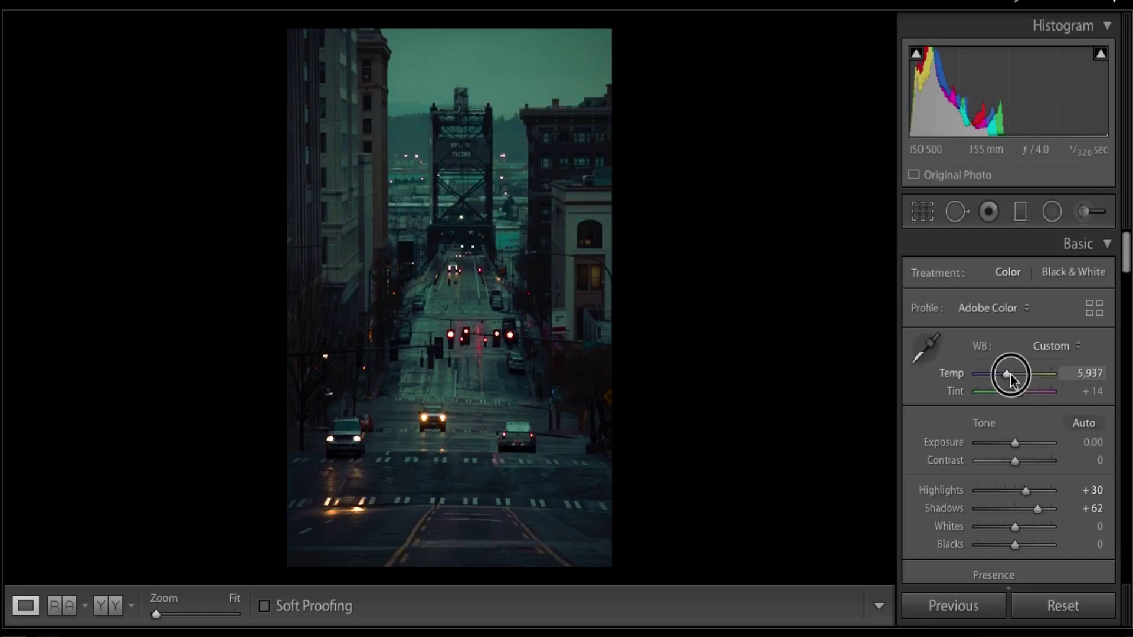